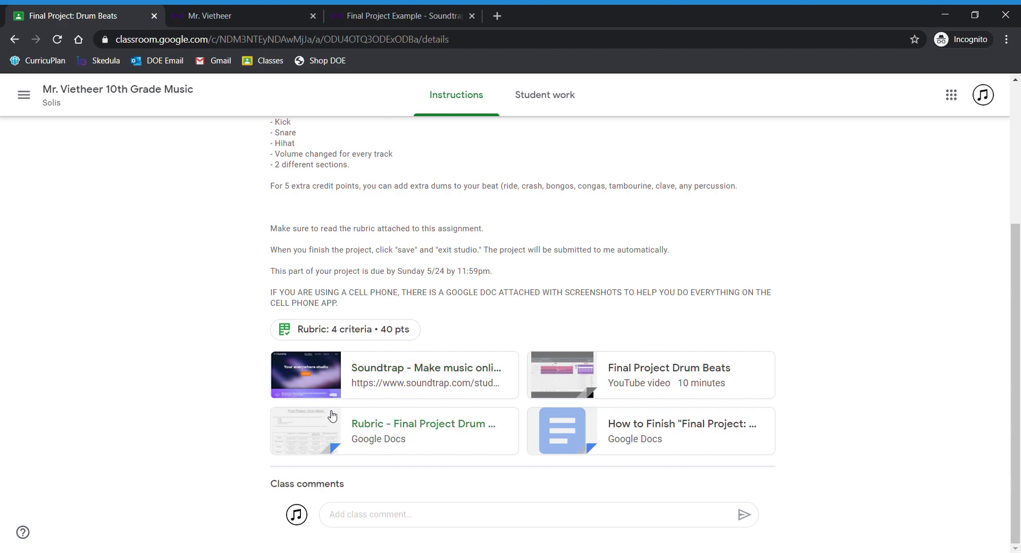
# Step: Open the Final Project Example studio, showing its six drum tracks at 120 BPM
pyautogui.click(253, 8)
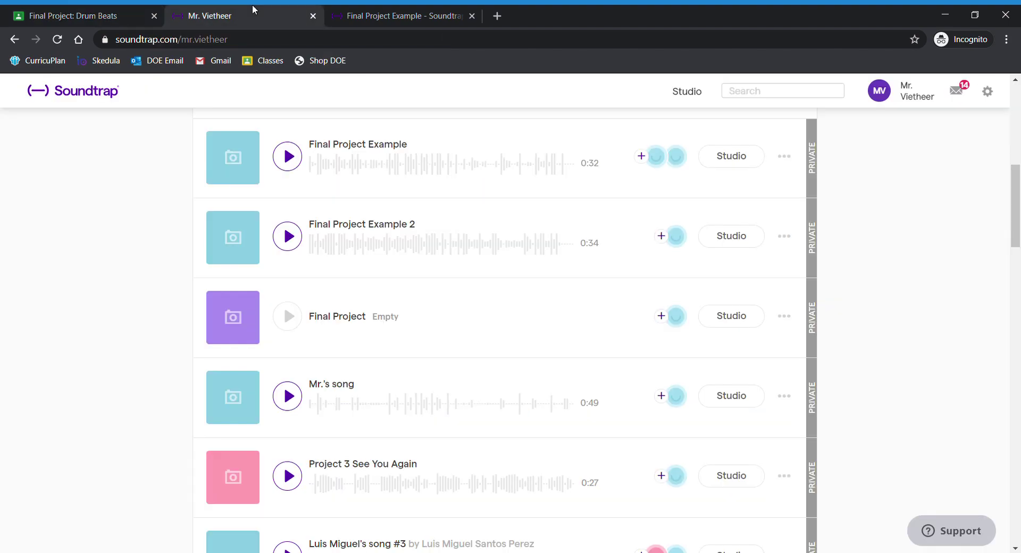
pyautogui.click(141, 44)
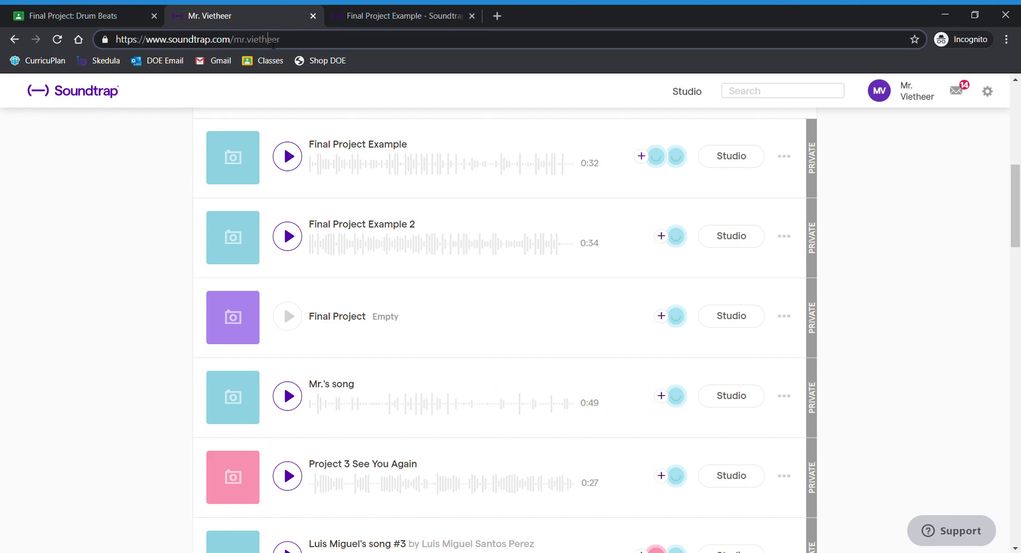
pyautogui.scroll(4, 353, 276)
pyautogui.scroll(-3, 380, 392)
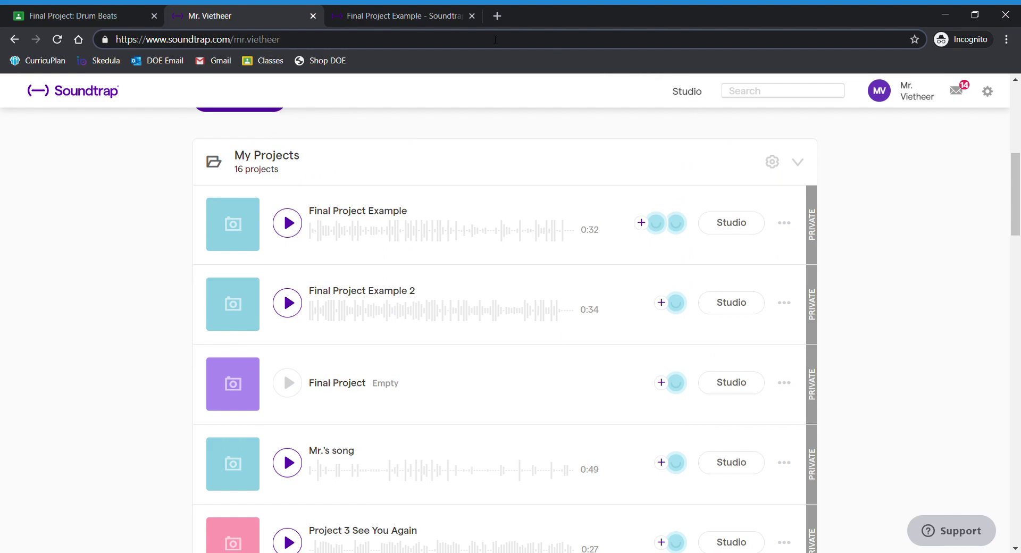
pyautogui.click(421, 6)
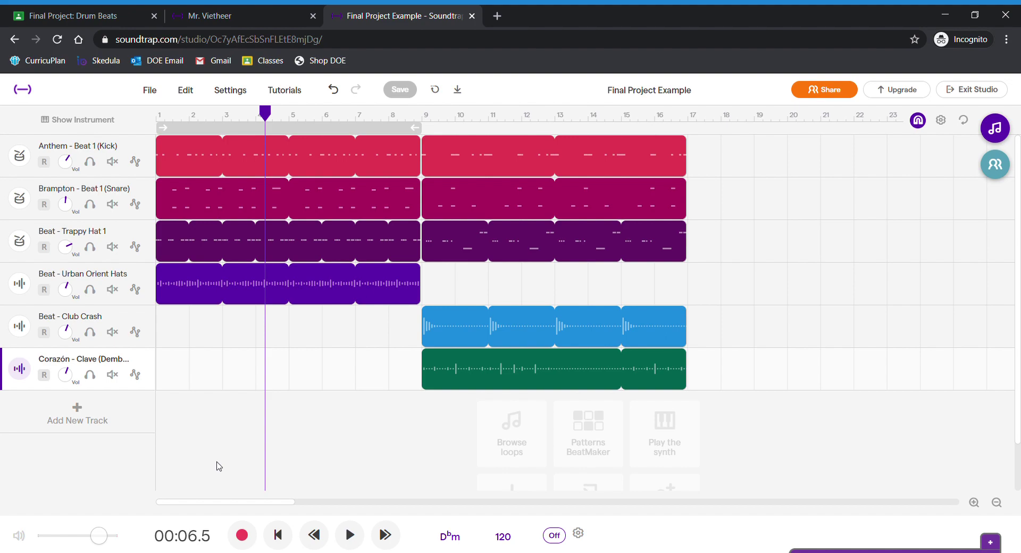
# Step: Filter the loop library to Bass MIDI loops and scroll the list to the top
pyautogui.click(990, 127)
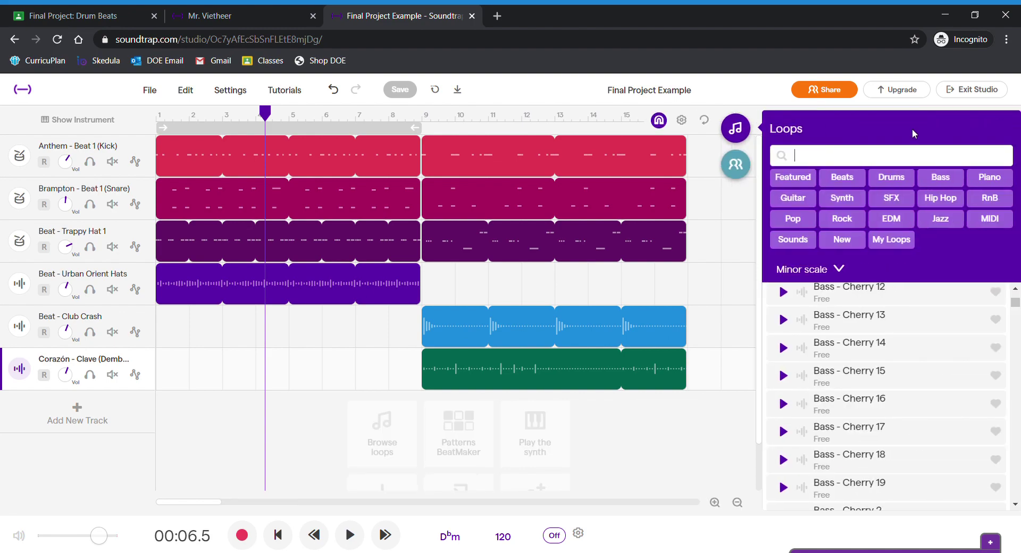
pyautogui.click(950, 181)
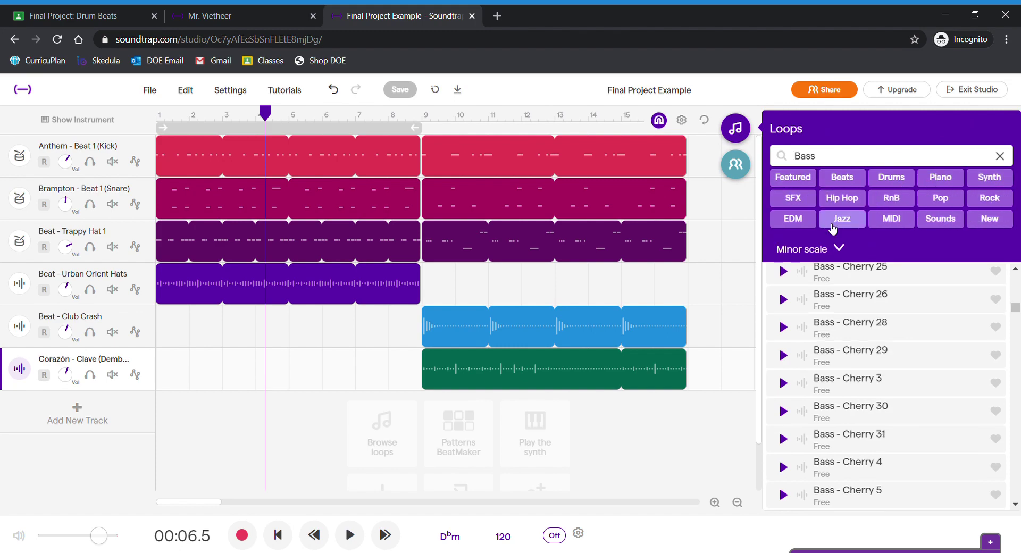
pyautogui.click(891, 220)
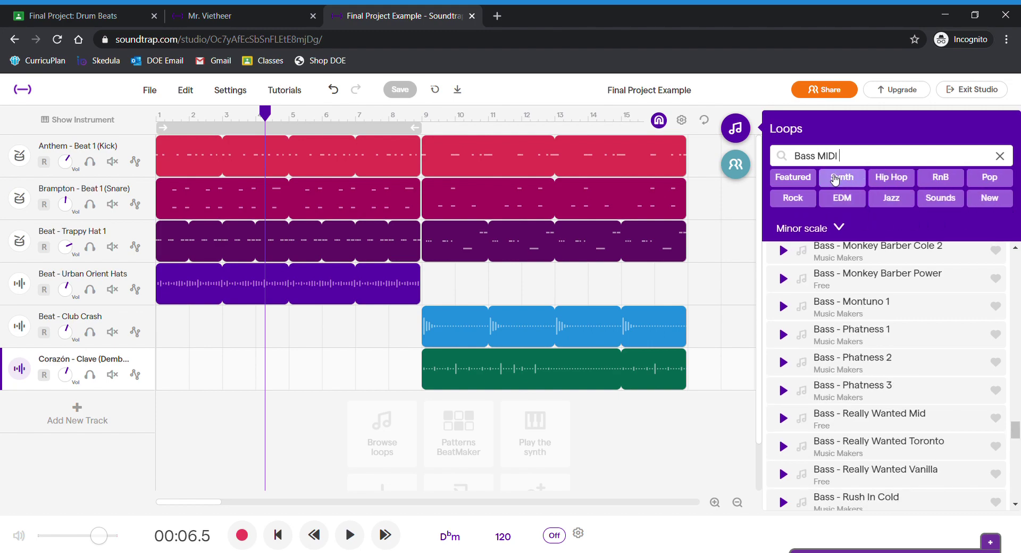
pyautogui.doubleClick(824, 158)
pyautogui.click(835, 159)
pyautogui.scroll(10, 882, 385)
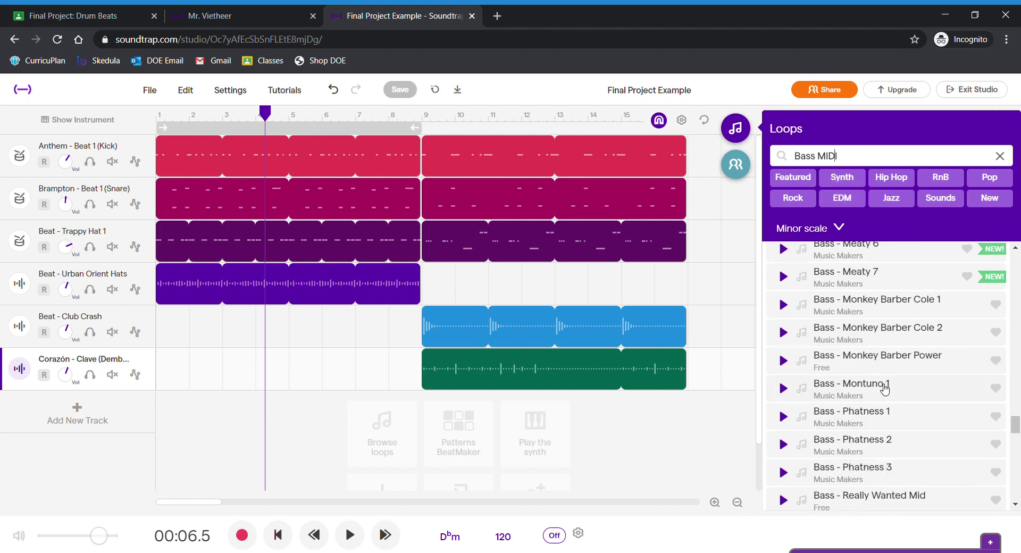
pyautogui.moveTo(1016, 366); pyautogui.dragTo(1017, 259)
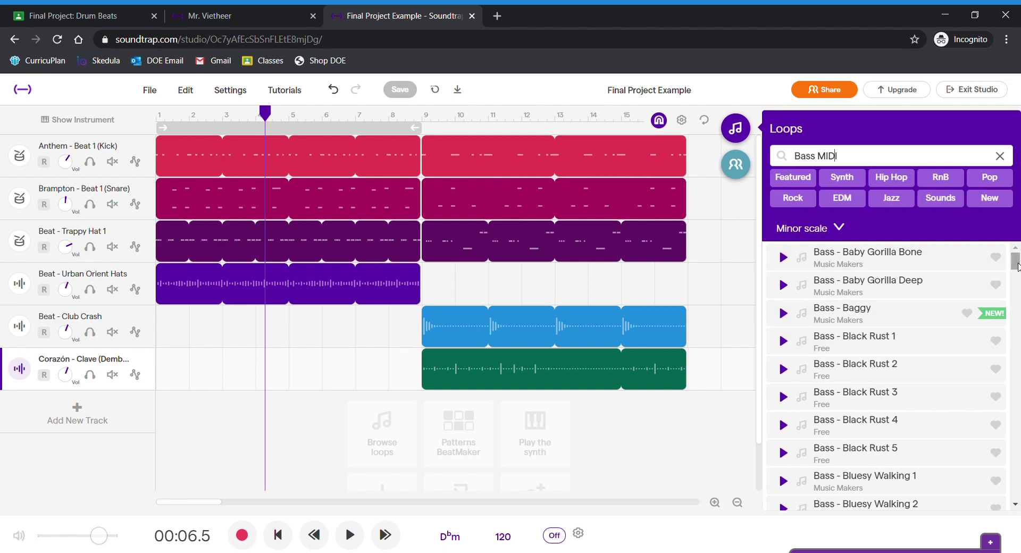
# Step: Try the Any scale filter on the bass loops, then switch back to Minor scale
pyautogui.click(817, 232)
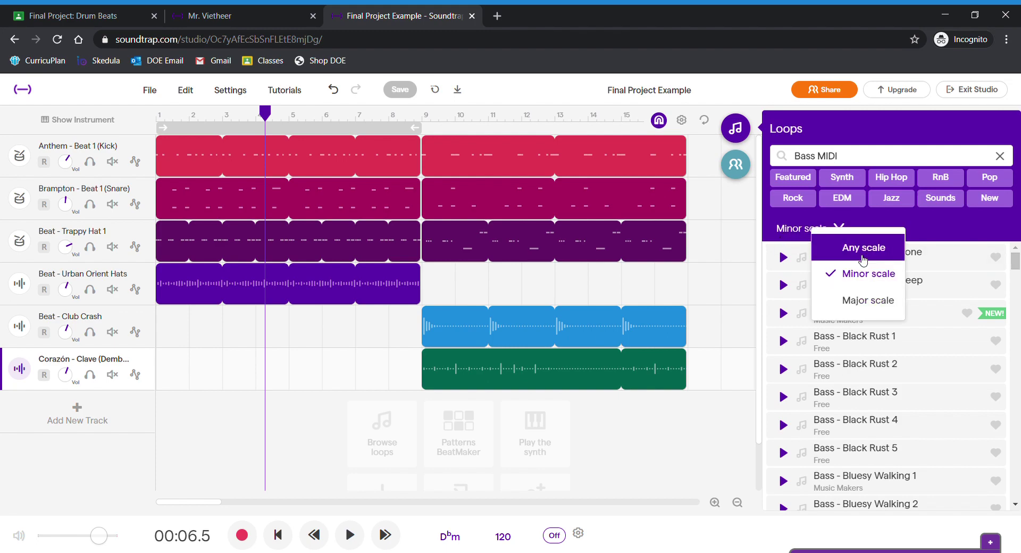
pyautogui.click(864, 260)
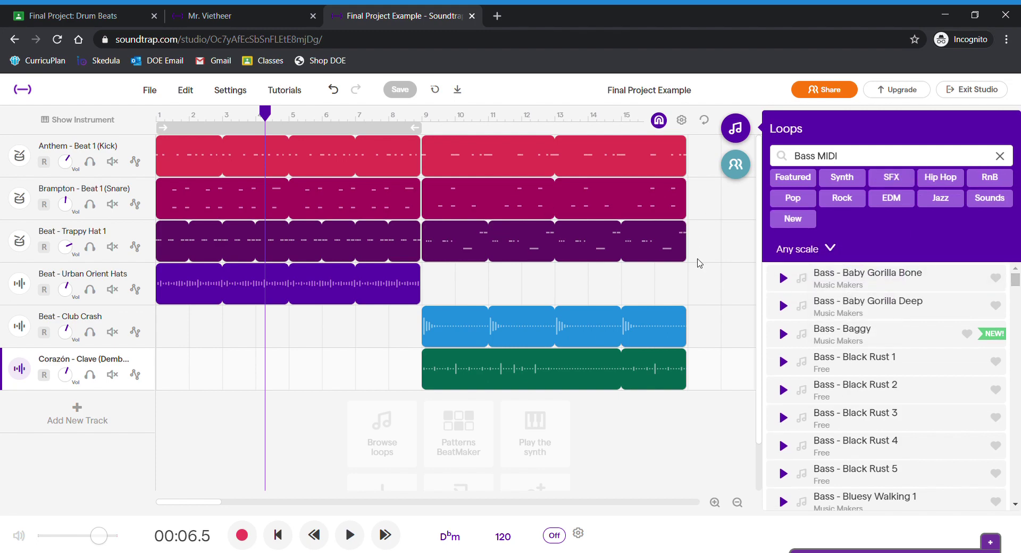
pyautogui.click(830, 250)
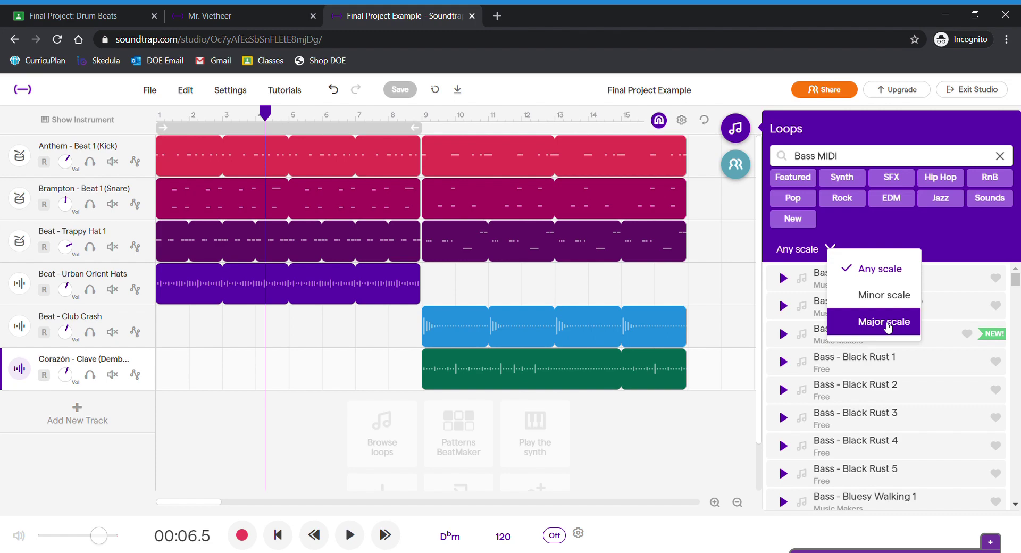
pyautogui.click(884, 296)
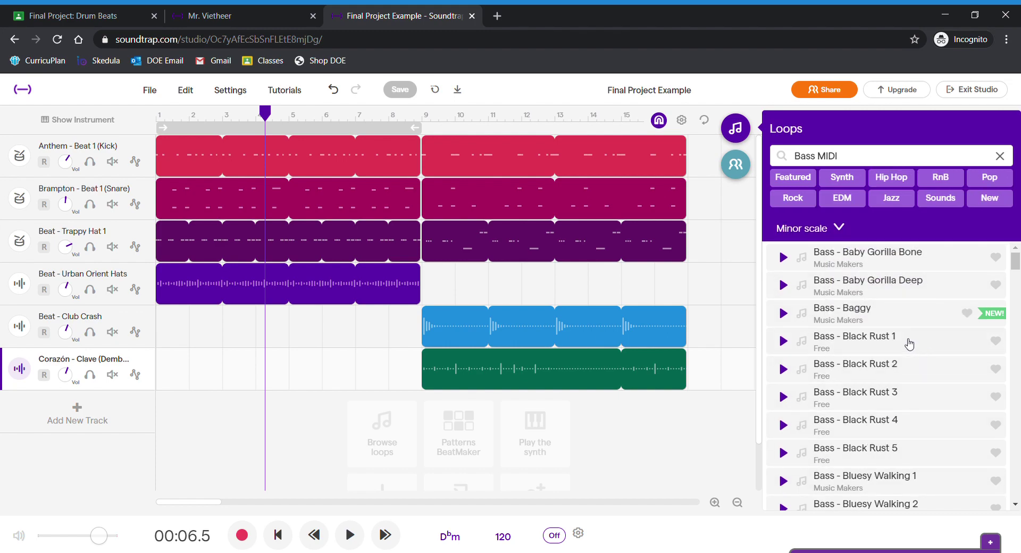
# Step: Preview bass loops Black Rust 4, Funky Hip Hop 2, Monkey Barber Cole 2 and Phatness 2
pyautogui.click(853, 432)
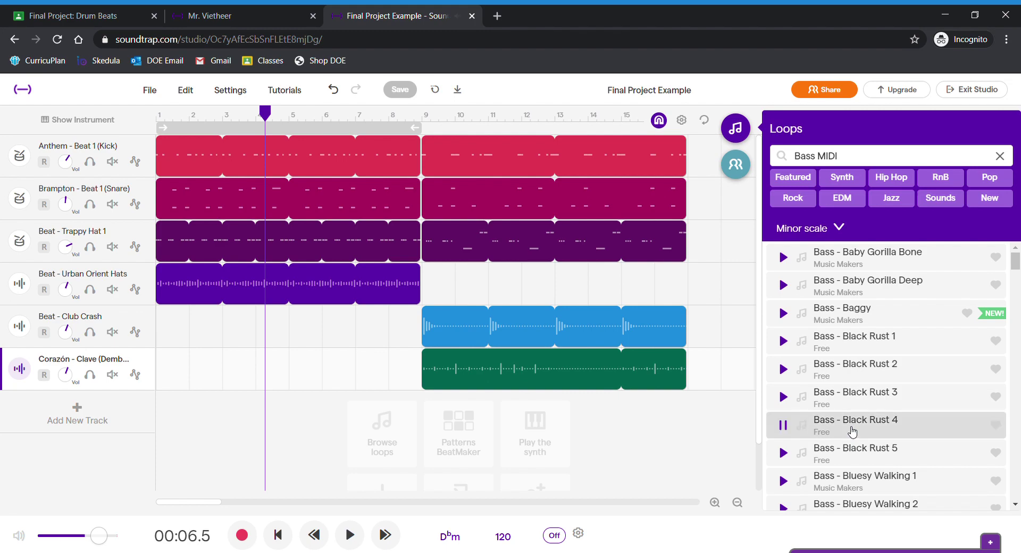
pyautogui.scroll(-4, 854, 432)
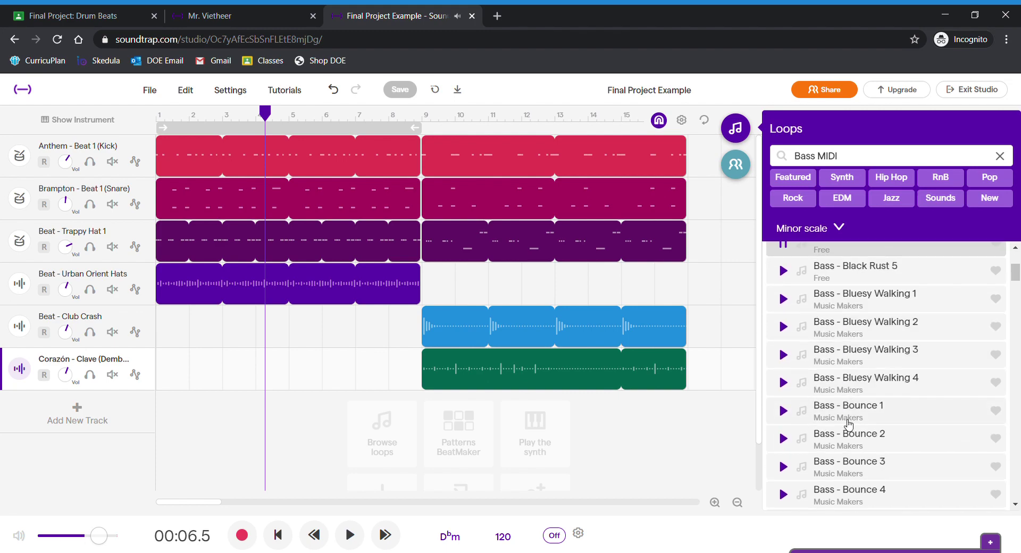
pyautogui.scroll(-15, 856, 433)
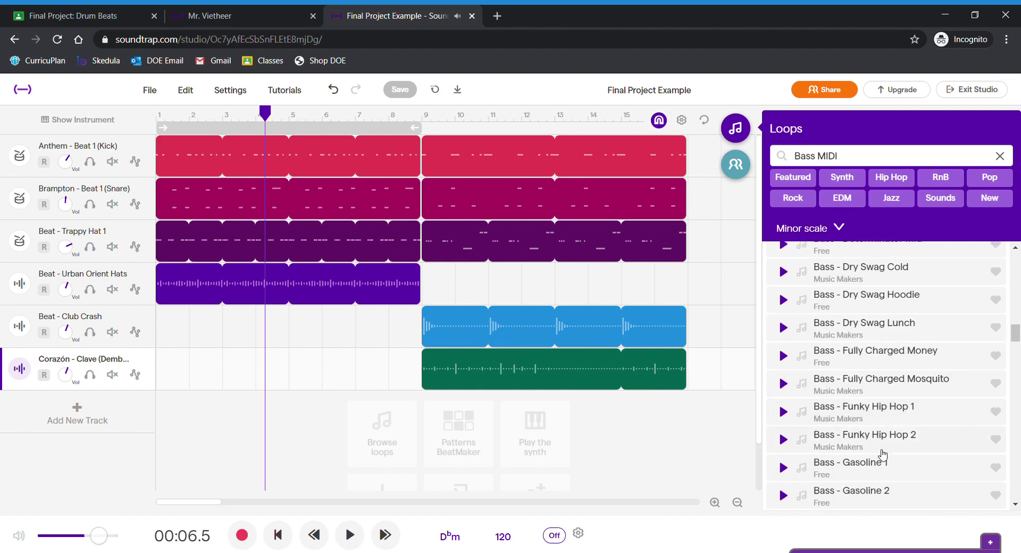
pyautogui.click(881, 448)
pyautogui.scroll(-7, 883, 442)
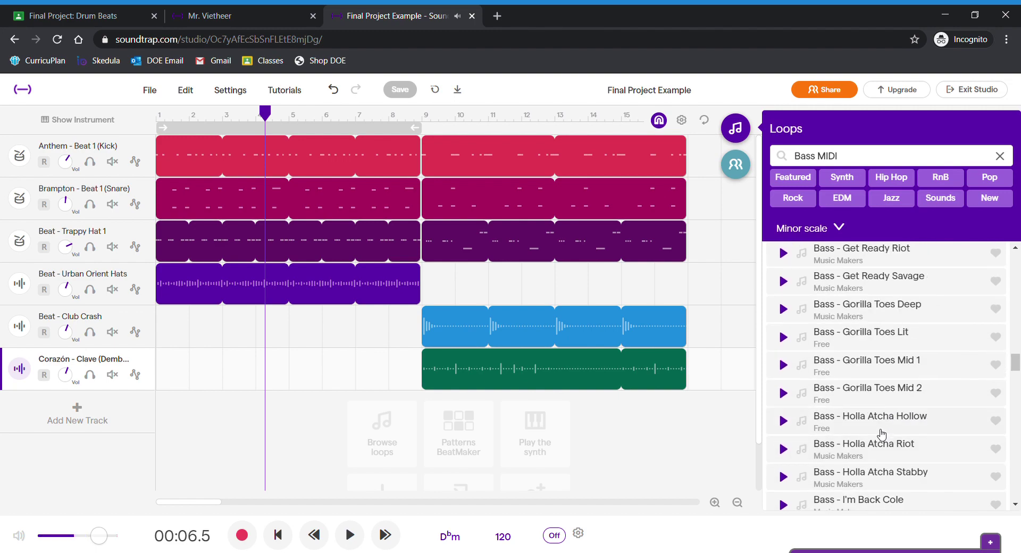
pyautogui.scroll(-5, 894, 432)
pyautogui.scroll(-5, 899, 431)
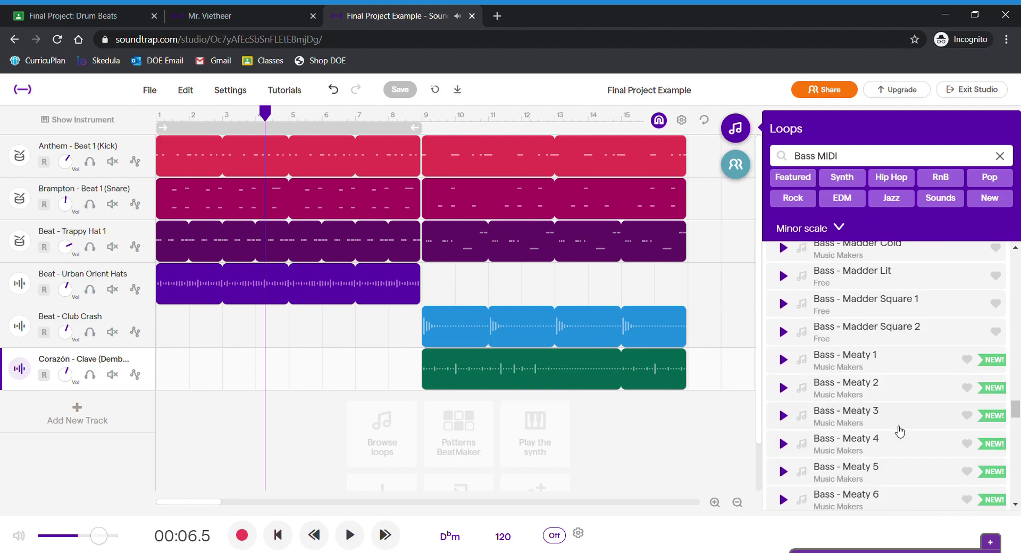
pyautogui.scroll(-5, 898, 431)
pyautogui.click(905, 312)
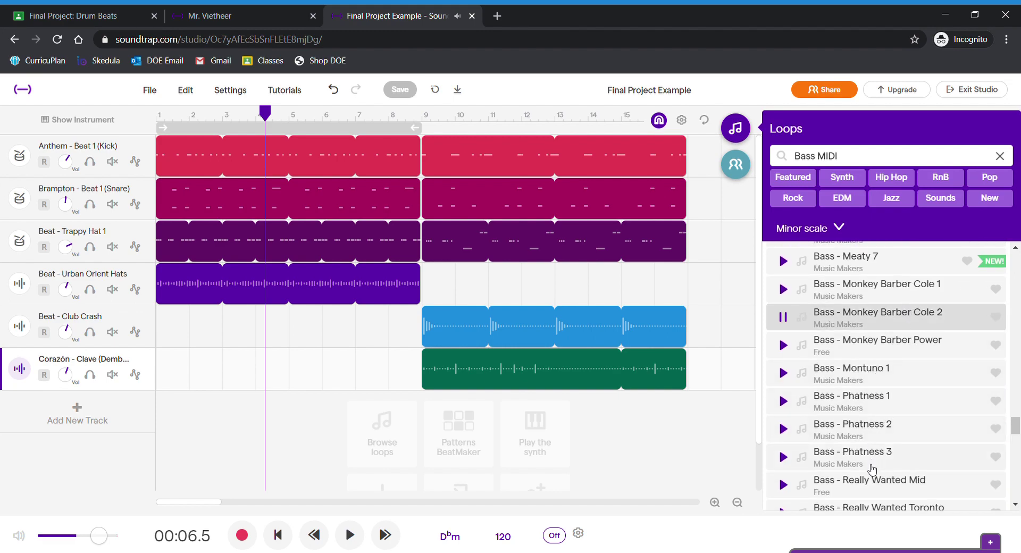
pyautogui.click(892, 424)
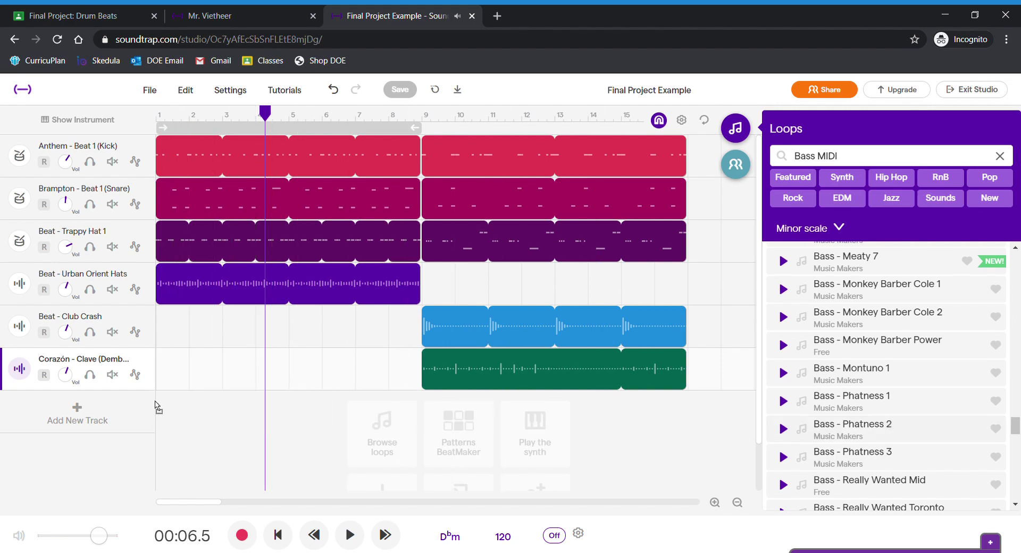
# Step: Add Bass - Phatness 2 as a new track starting at bar 1, below the drums
pyautogui.moveTo(156, 407); pyautogui.dragTo(161, 406)
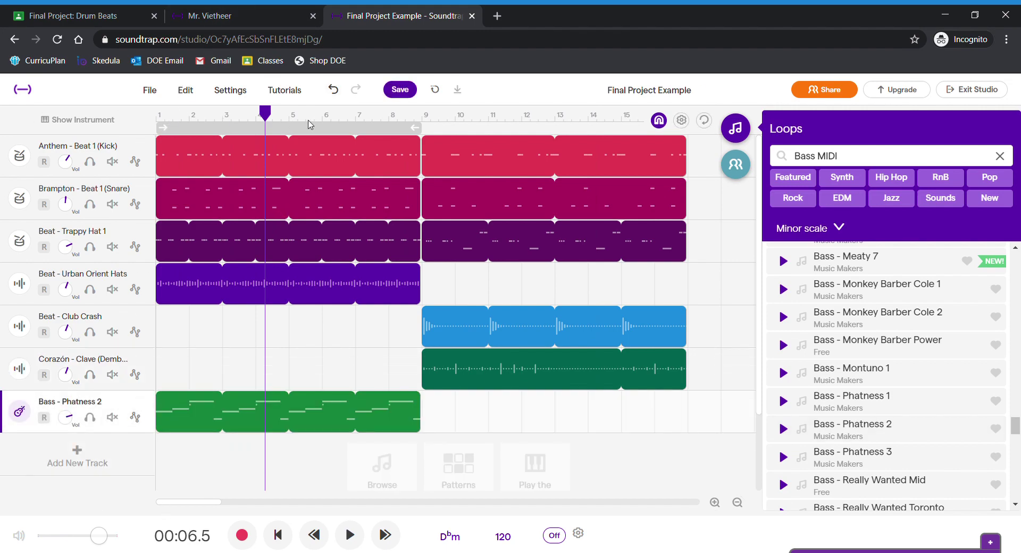
pyautogui.moveTo(391, 424)
pyautogui.scroll(-3, 885, 397)
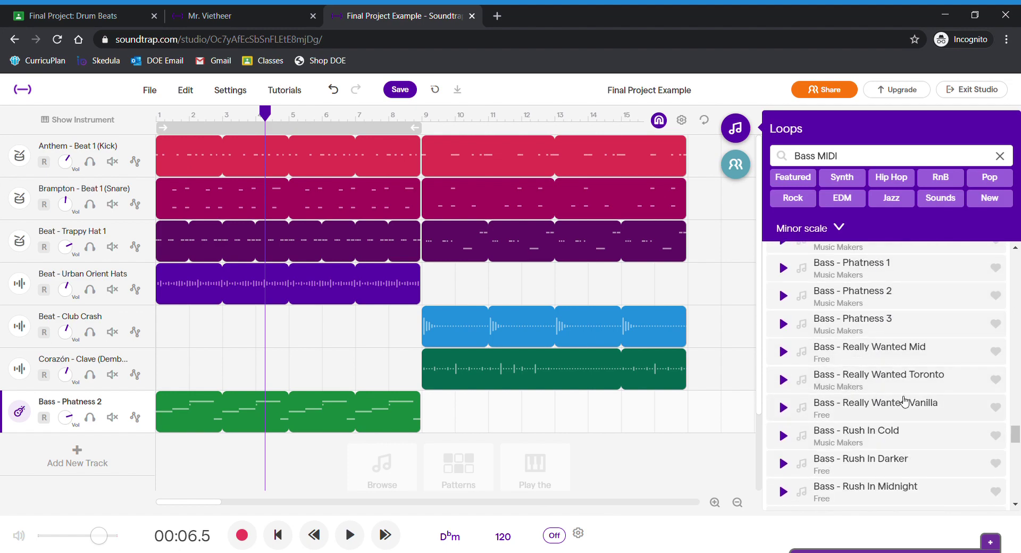
pyautogui.scroll(2, 867, 430)
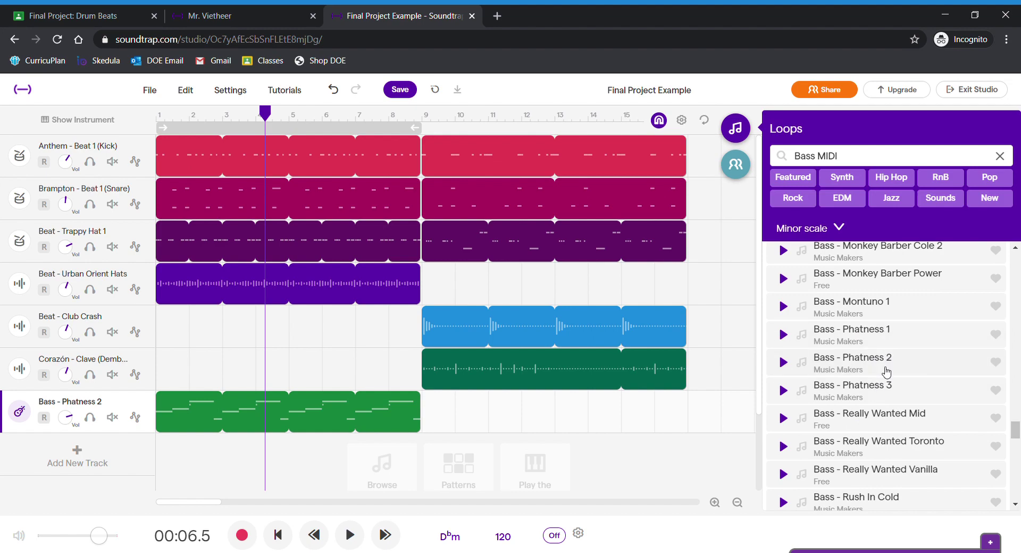
pyautogui.moveTo(599, 360)
pyautogui.moveTo(193, 420)
# Step: Audition Phatness 1 and 3, then place Bass - Phatness 1 on the bass track from bar 9
pyautogui.click(882, 340)
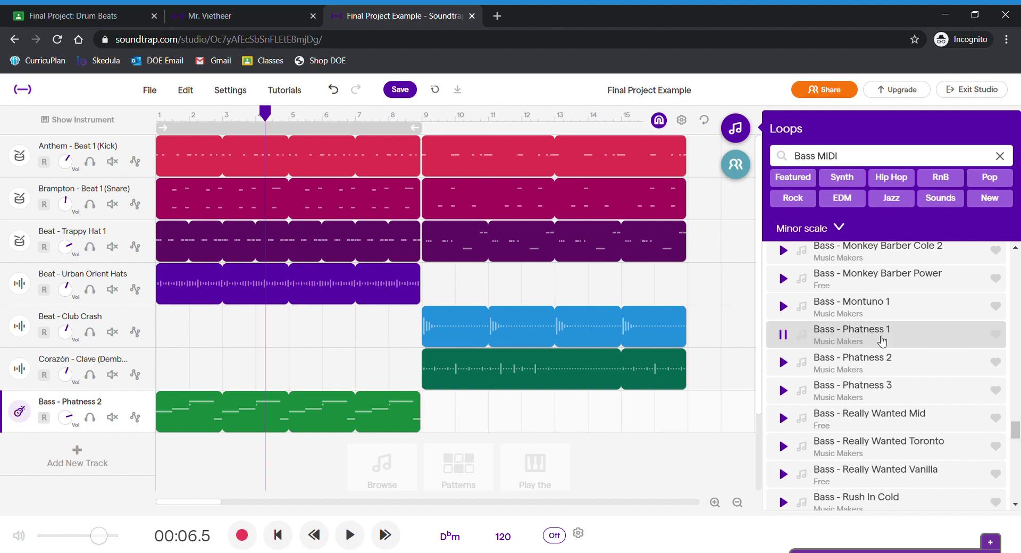
pyautogui.click(875, 391)
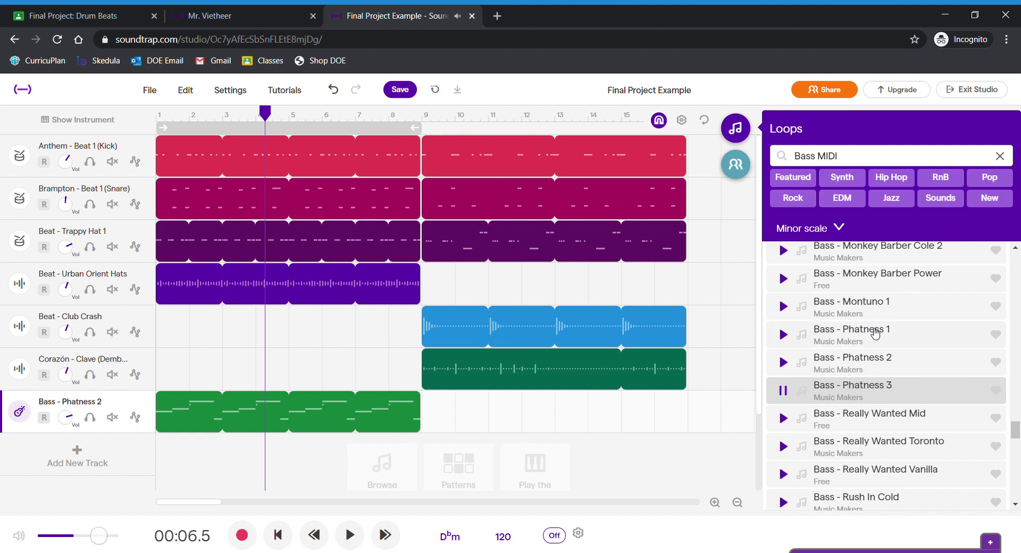
pyautogui.moveTo(875, 334); pyautogui.dragTo(423, 424)
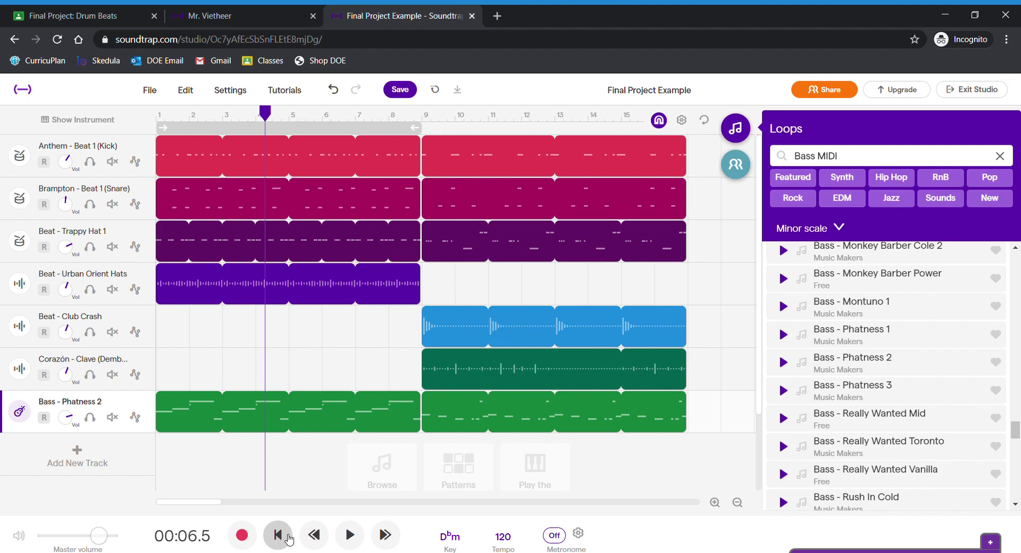
# Step: Play the full arrangement from the start of the song, then stop playback
pyautogui.moveTo(266, 113); pyautogui.dragTo(82, 120)
pyautogui.click(350, 534)
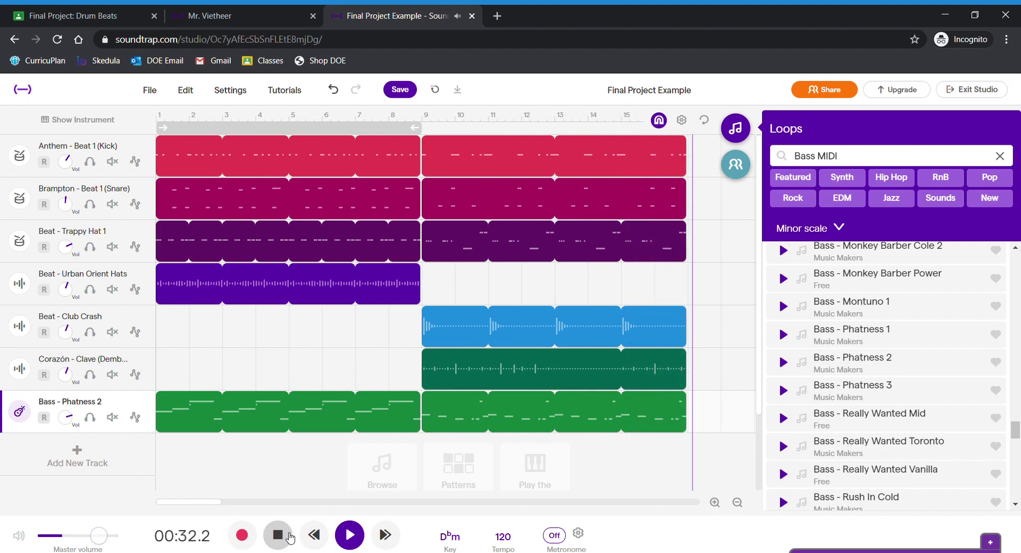
pyautogui.click(280, 535)
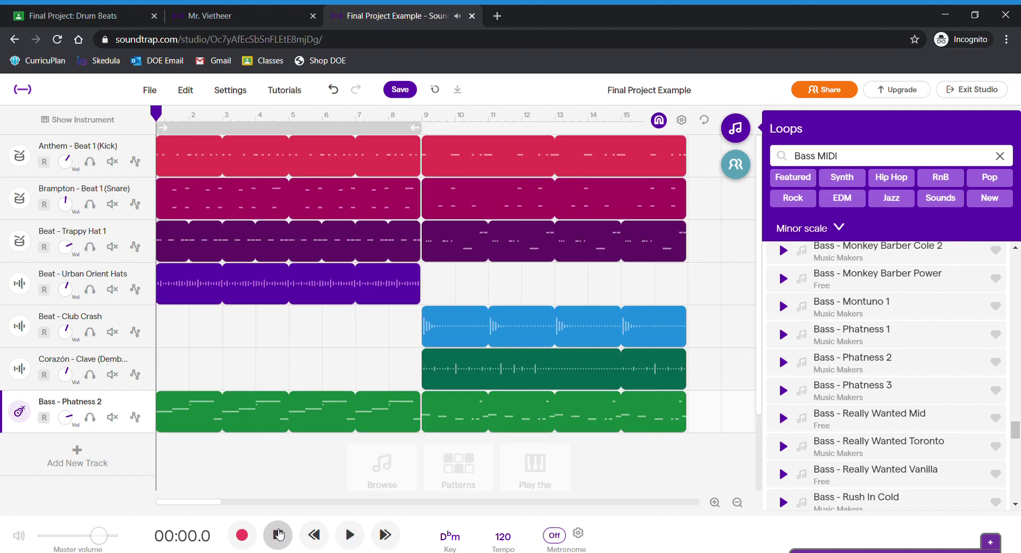
# Step: Close the loop browser, raise the Bass - Phatness 2 volume near maximum, and check by playback
pyautogui.click(745, 139)
pyautogui.moveTo(623, 415)
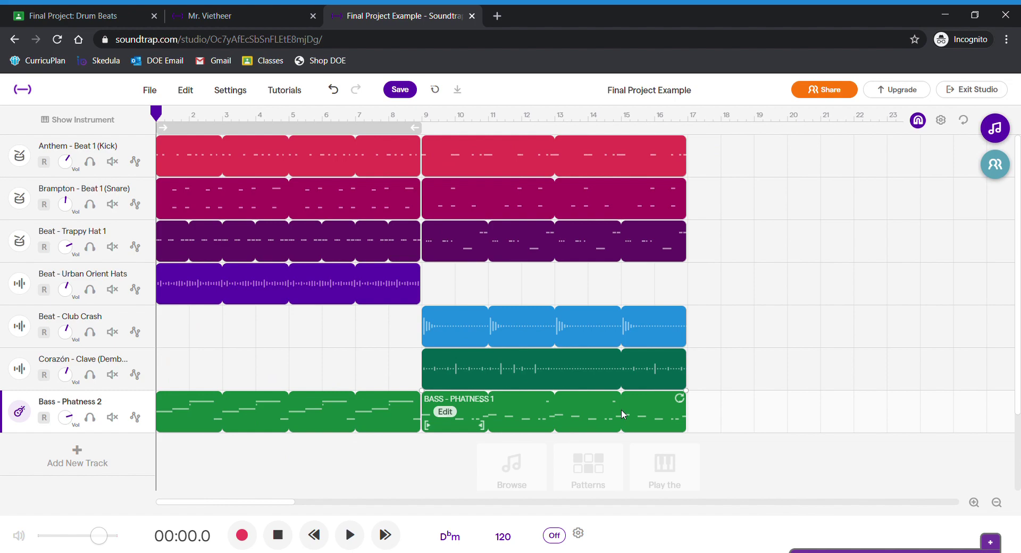
pyautogui.click(73, 423)
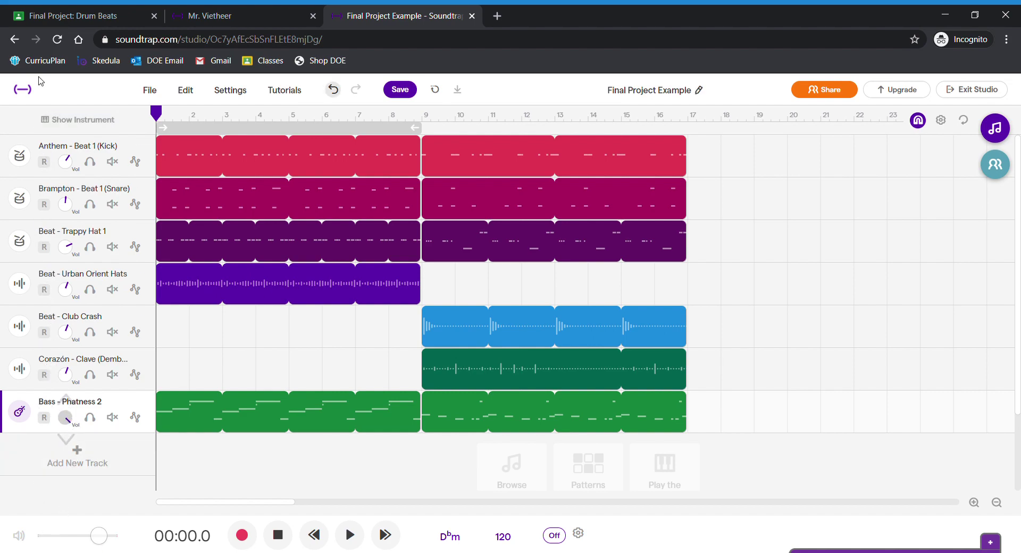
pyautogui.moveTo(65, 419); pyautogui.dragTo(46, 357)
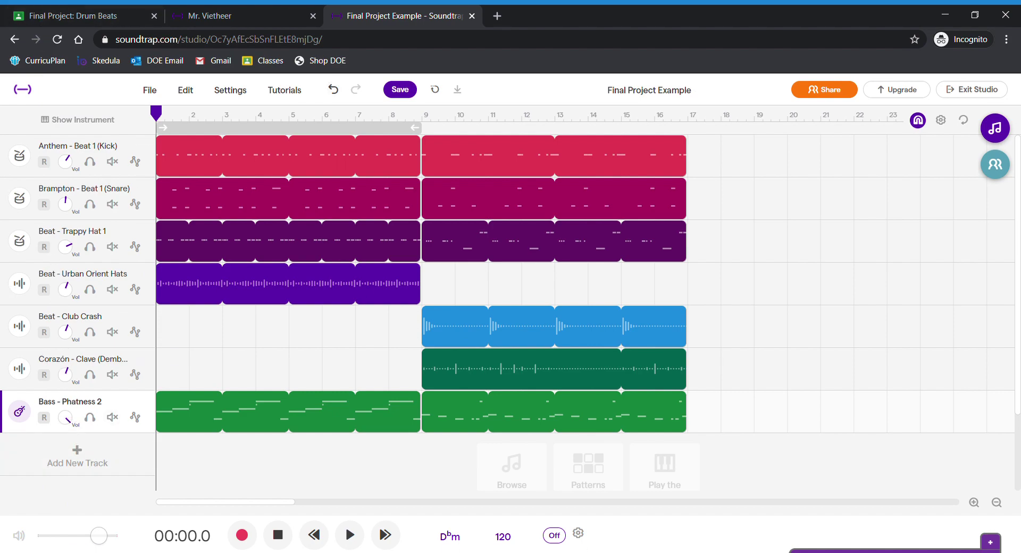
pyautogui.click(350, 536)
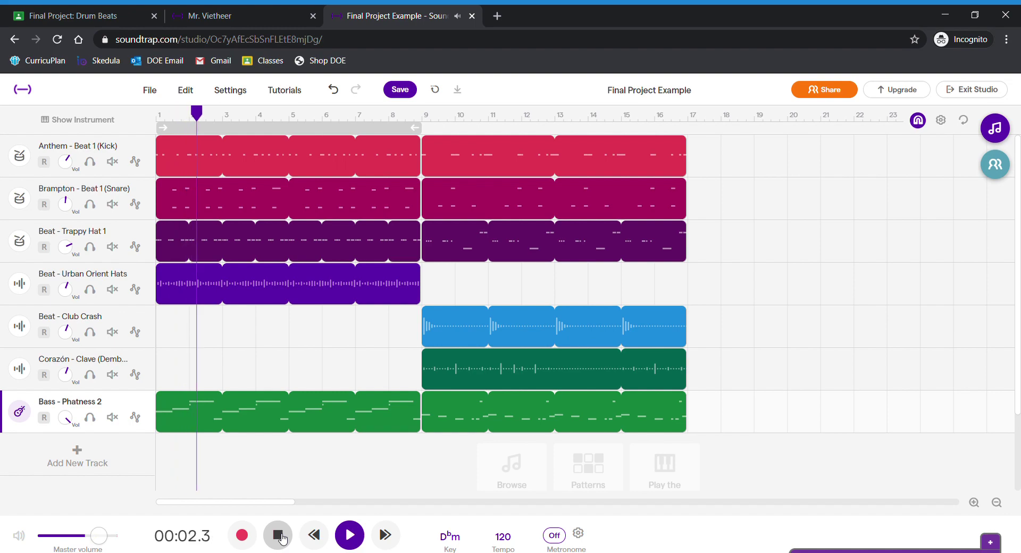
pyautogui.click(280, 537)
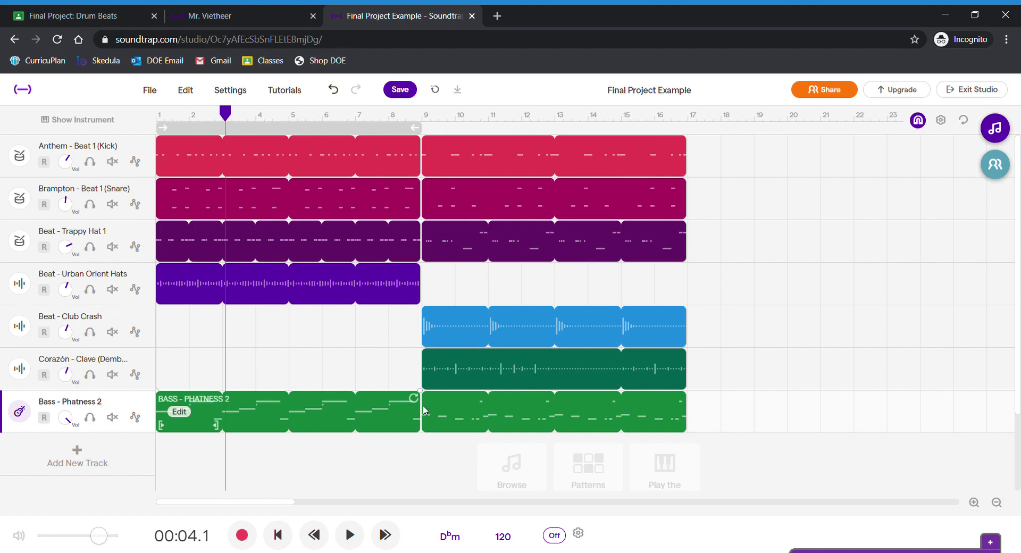
# Step: Save the Final Project Example project
pyautogui.moveTo(458, 415)
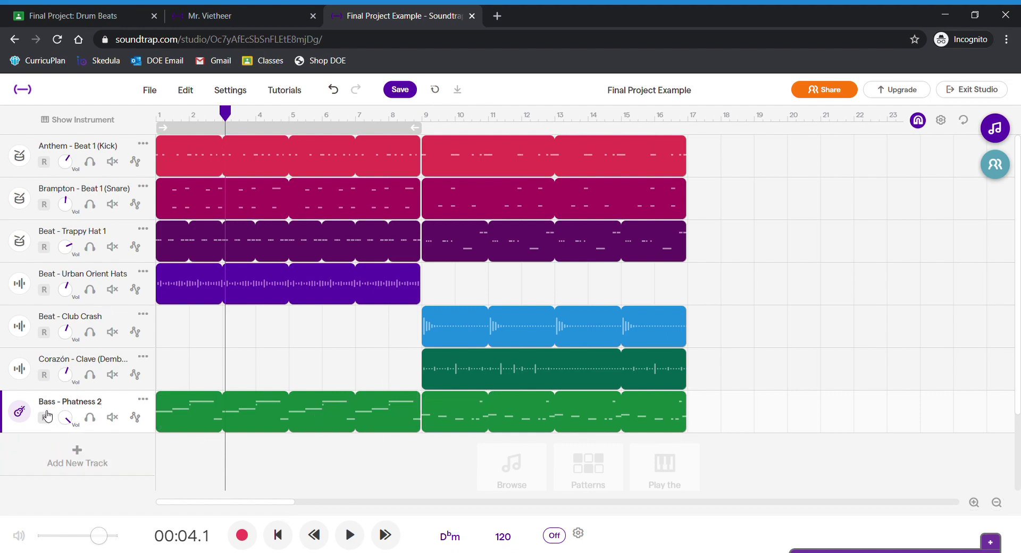
pyautogui.click(402, 90)
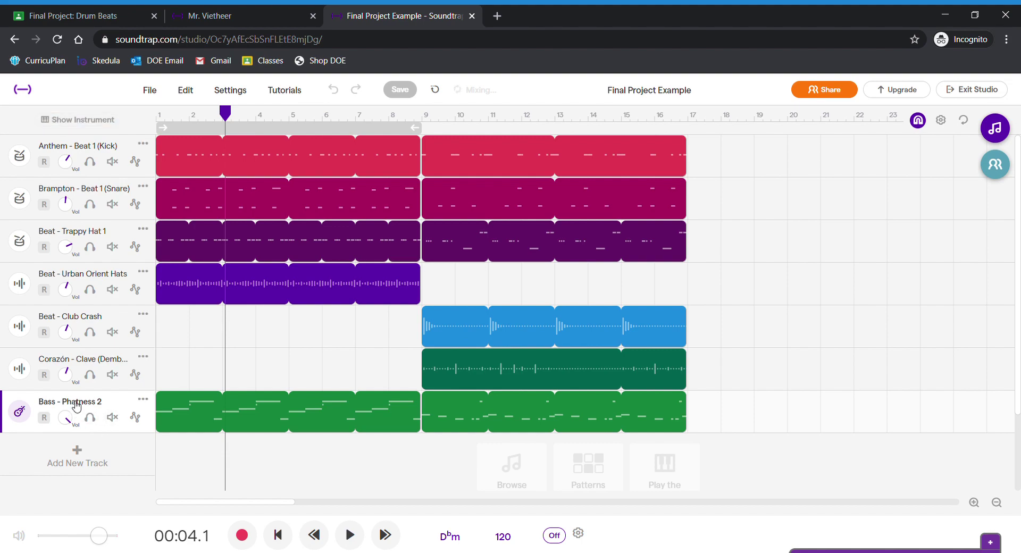
# Step: Open the bass track's note editor, play the song from the beginning, then stop and rewind
pyautogui.click(78, 120)
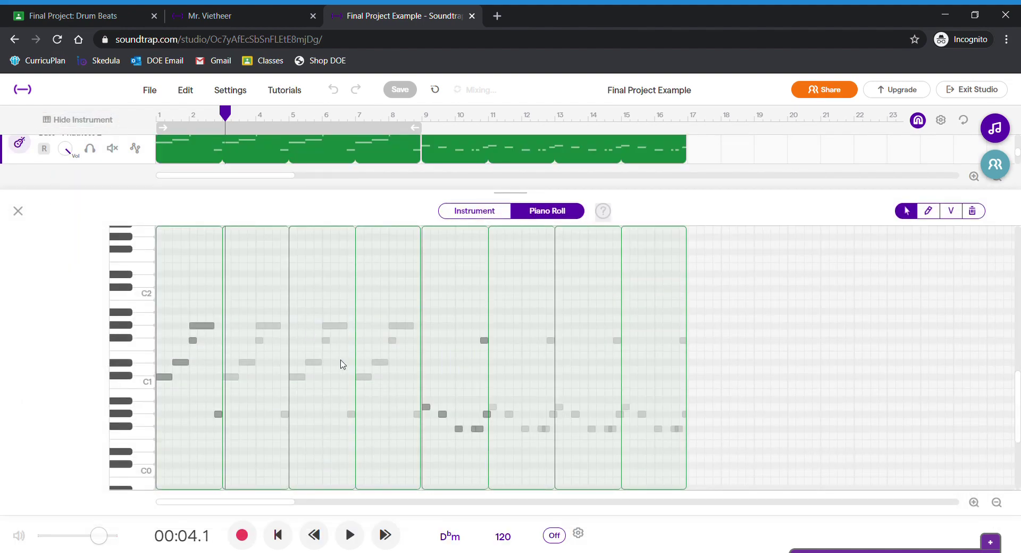
pyautogui.click(292, 536)
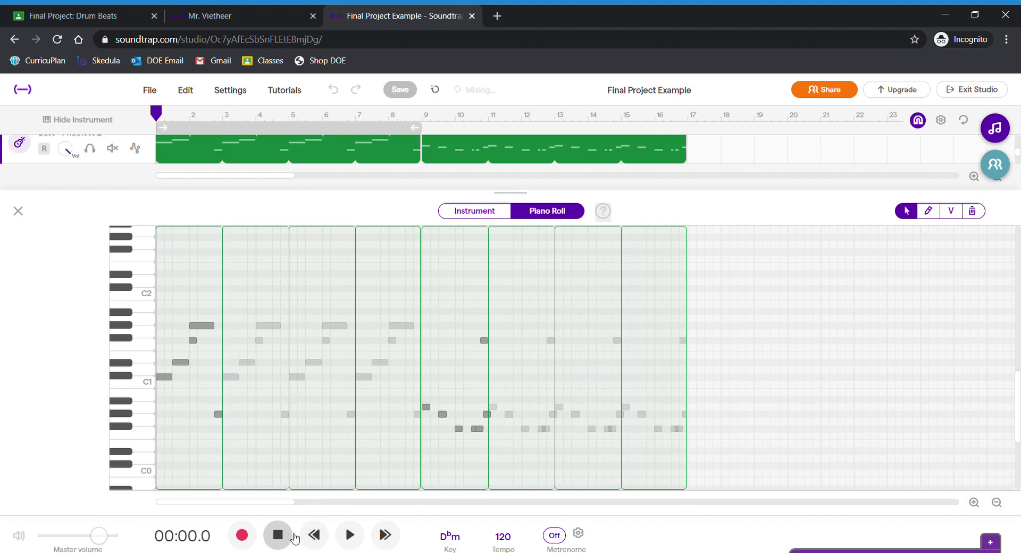
pyautogui.click(352, 538)
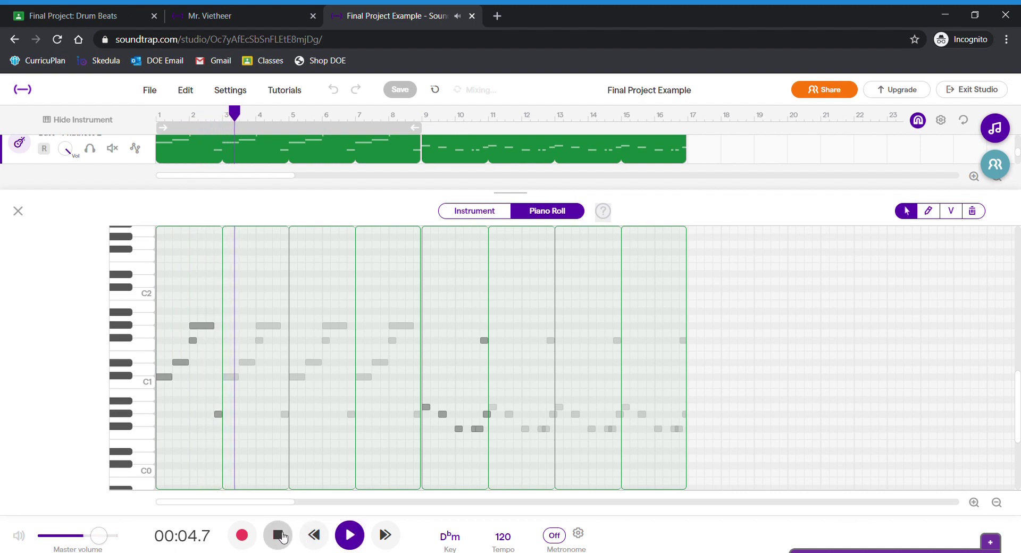
pyautogui.click(280, 537)
pyautogui.click(280, 540)
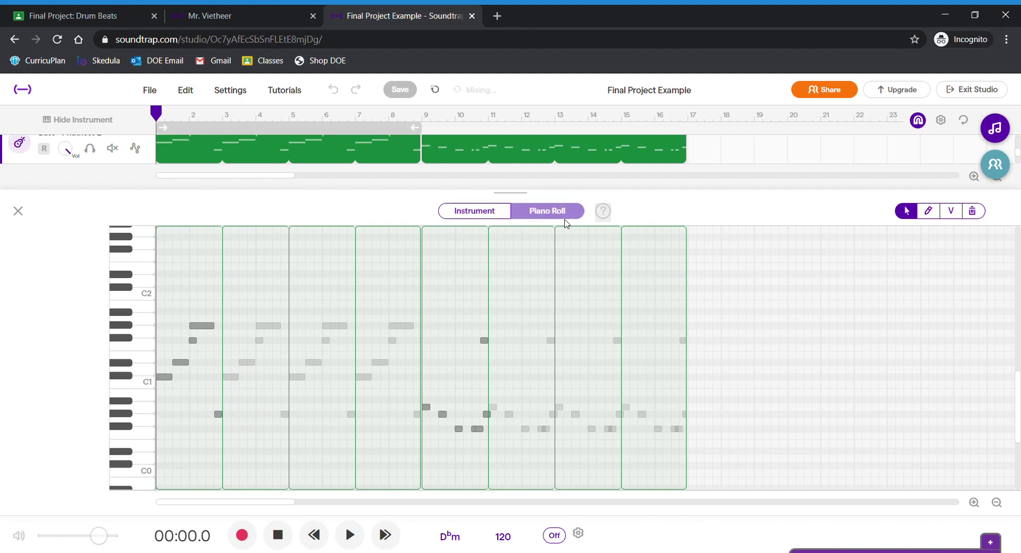
# Step: Audition bass sounds during playback, stepping through Dispatch, Deep, Darker and Dark Bass to Cubic Bass
pyautogui.click(475, 213)
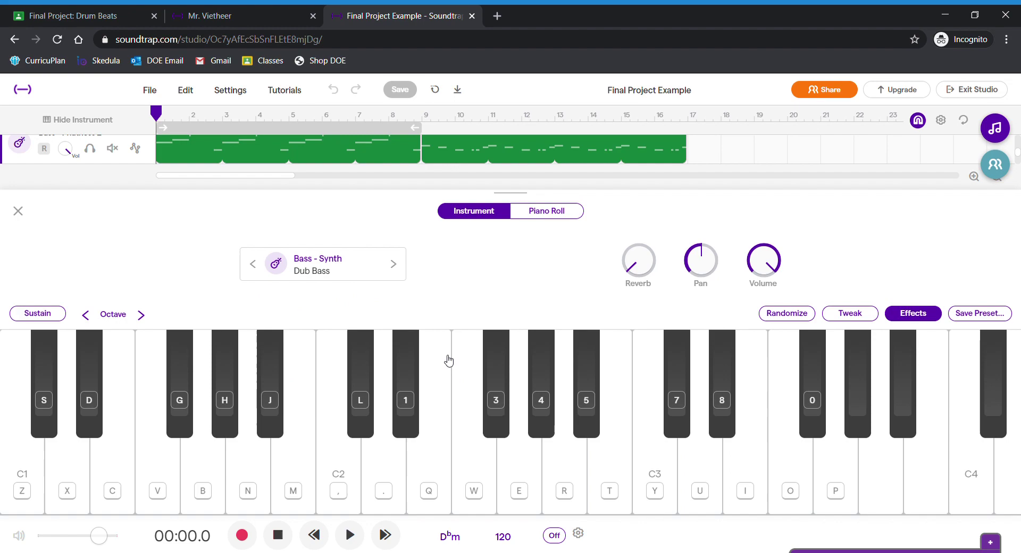
pyautogui.click(350, 534)
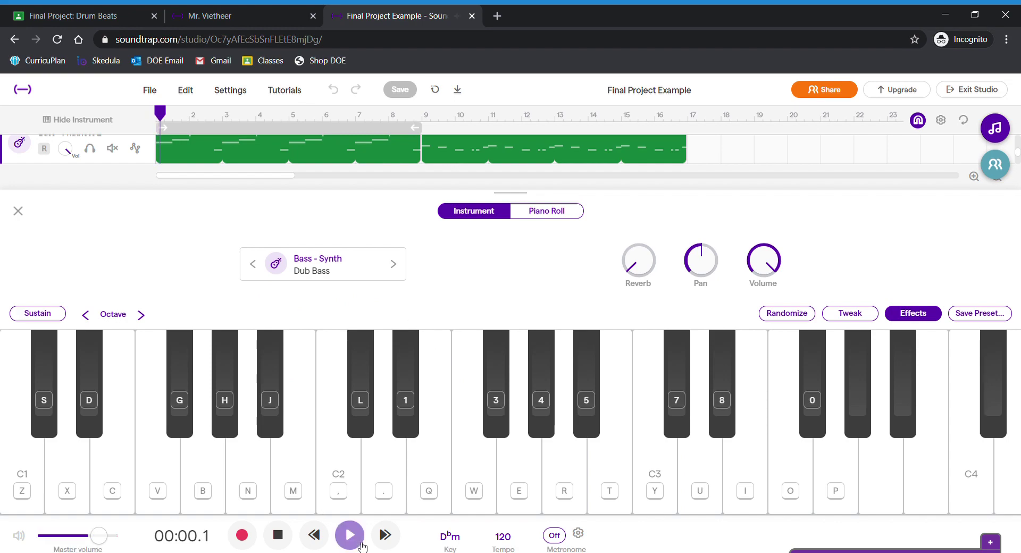
pyautogui.click(253, 265)
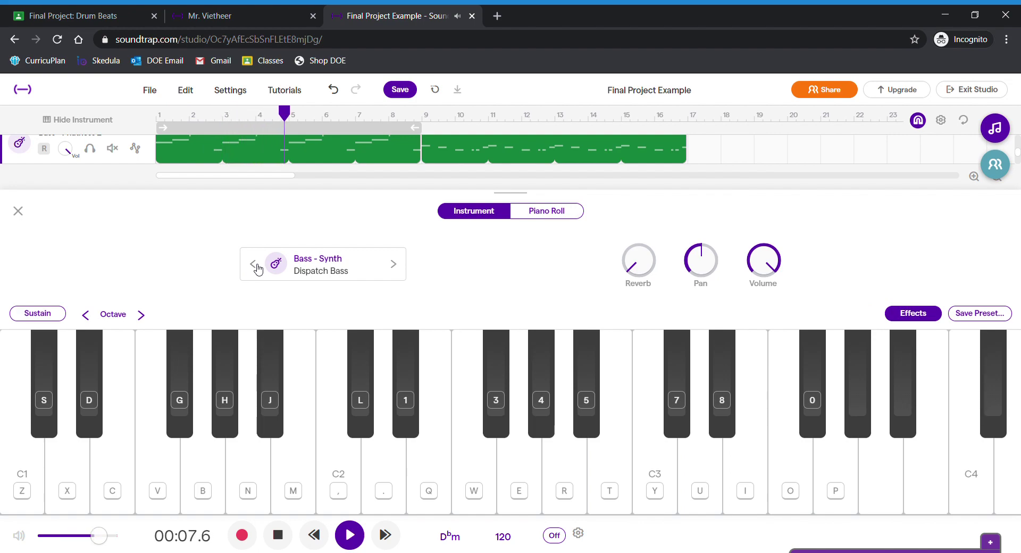
pyautogui.click(253, 264)
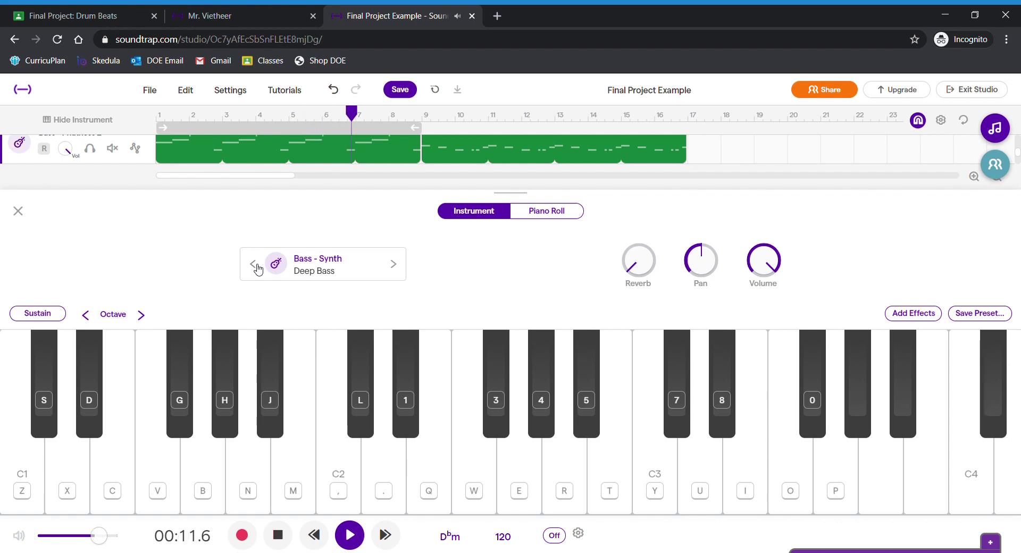
pyautogui.click(254, 264)
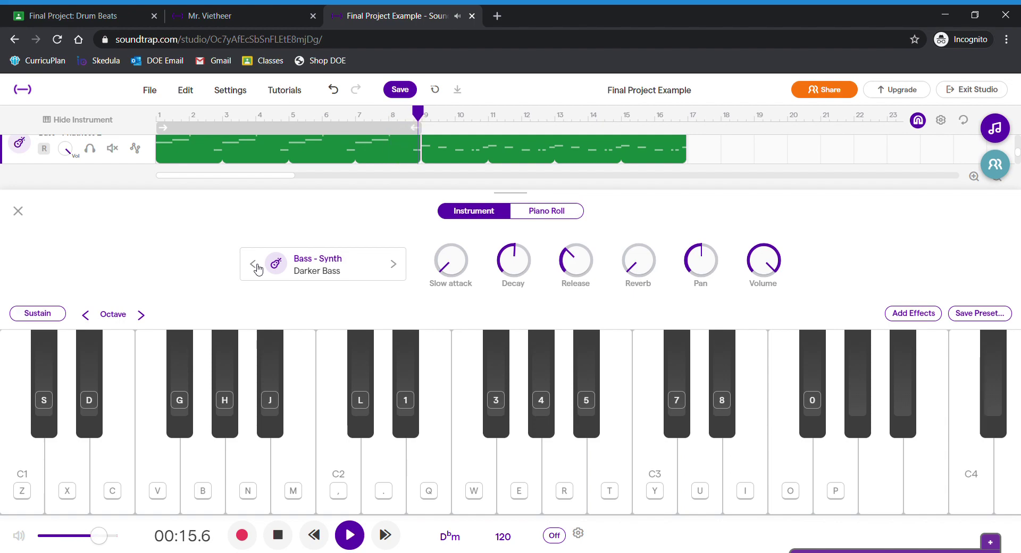
pyautogui.click(254, 263)
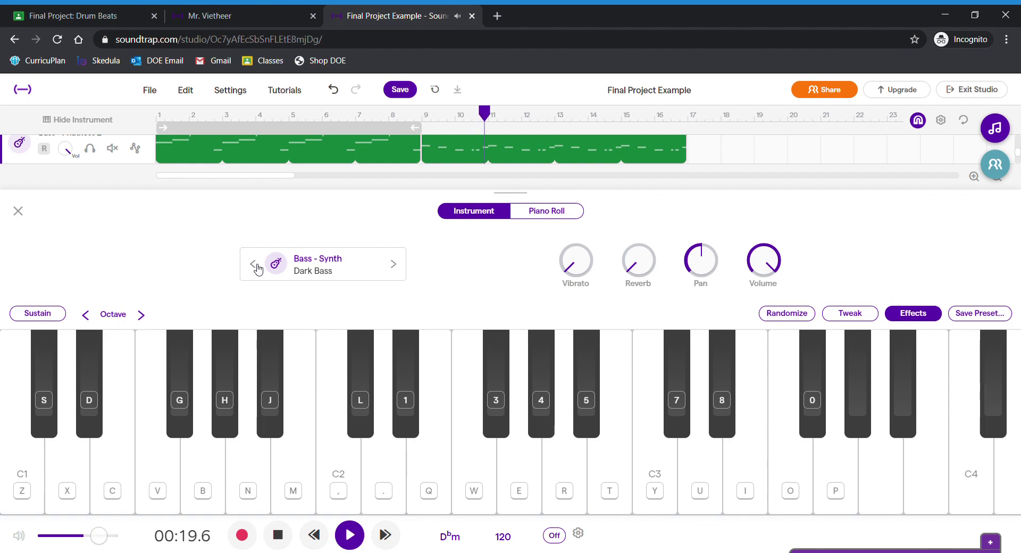
pyautogui.click(253, 263)
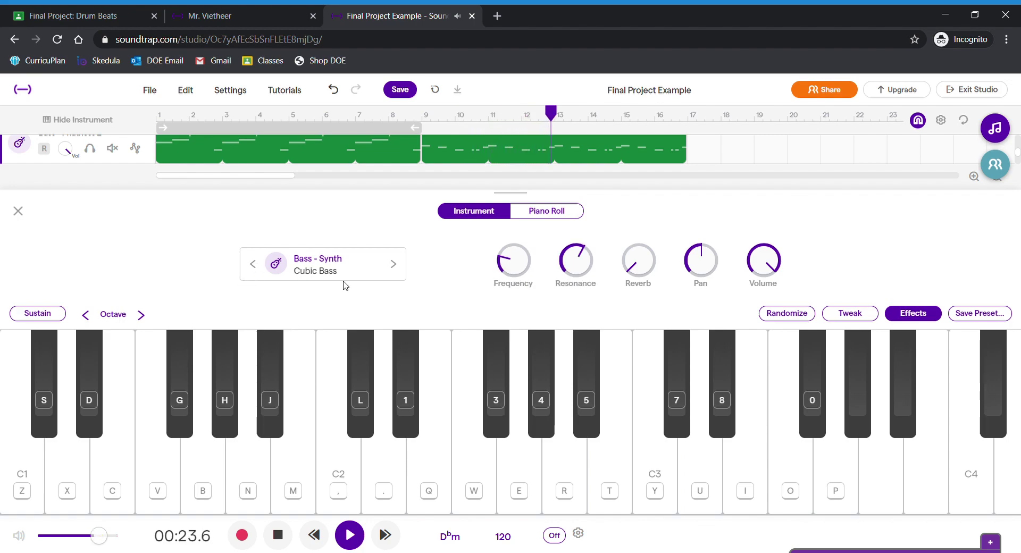
pyautogui.click(331, 268)
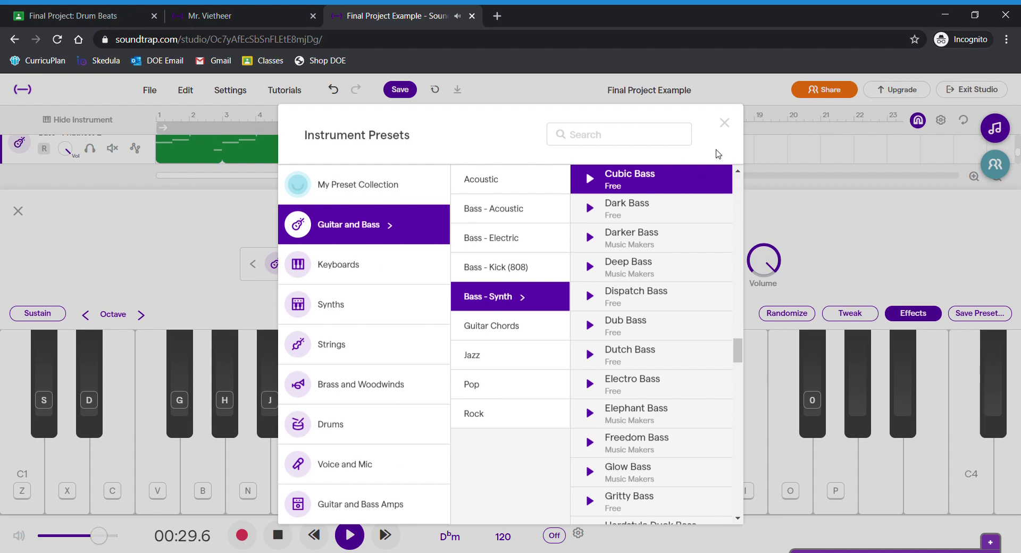
# Step: Restart playback and switch the bass instrument to the Bass - Kick (808) Kick Bass preset
pyautogui.click(724, 123)
pyautogui.click(275, 535)
pyautogui.click(349, 535)
pyautogui.click(318, 264)
pyautogui.click(538, 260)
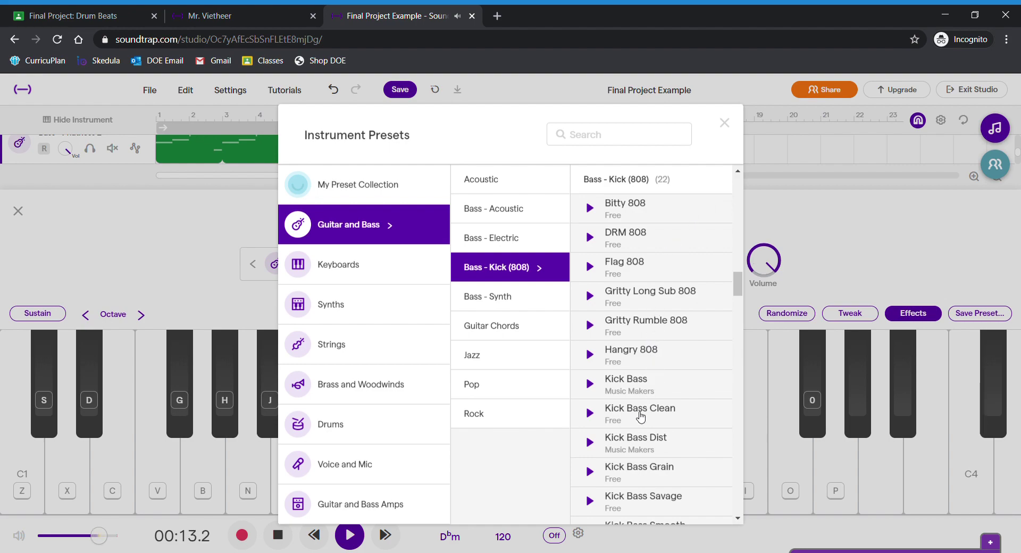
pyautogui.click(664, 380)
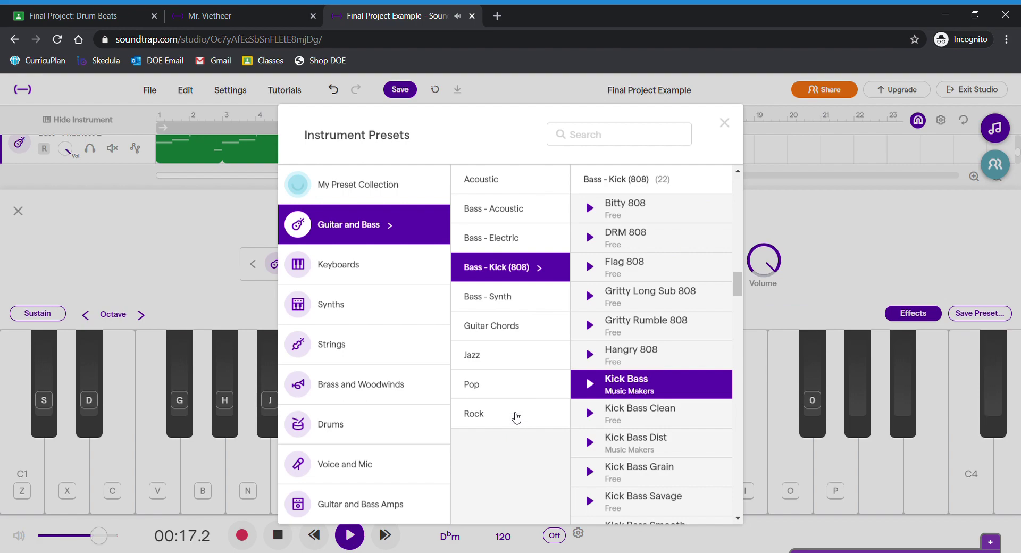
pyautogui.click(720, 132)
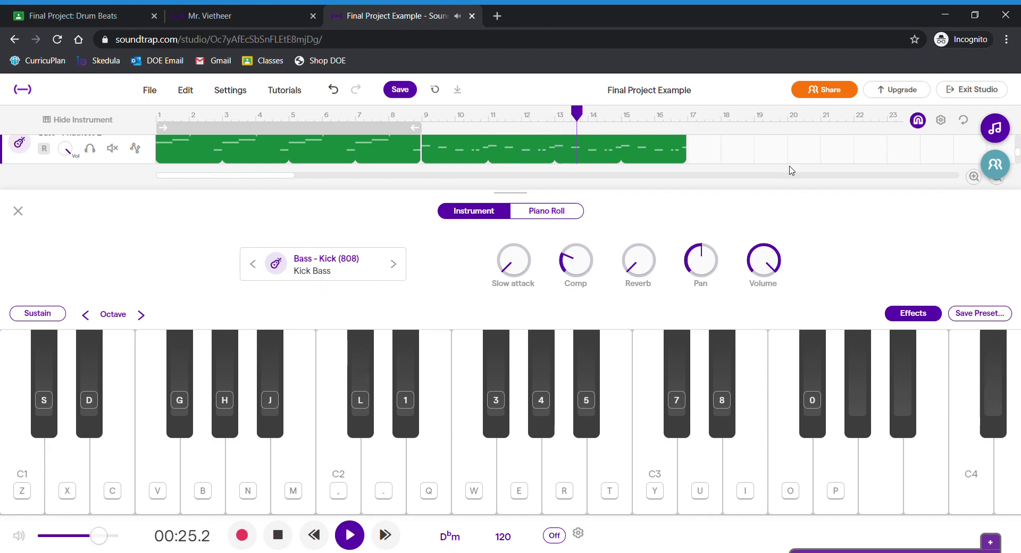
# Step: Hide the instrument panel, stop playback and save the Final Project Example
pyautogui.click(18, 212)
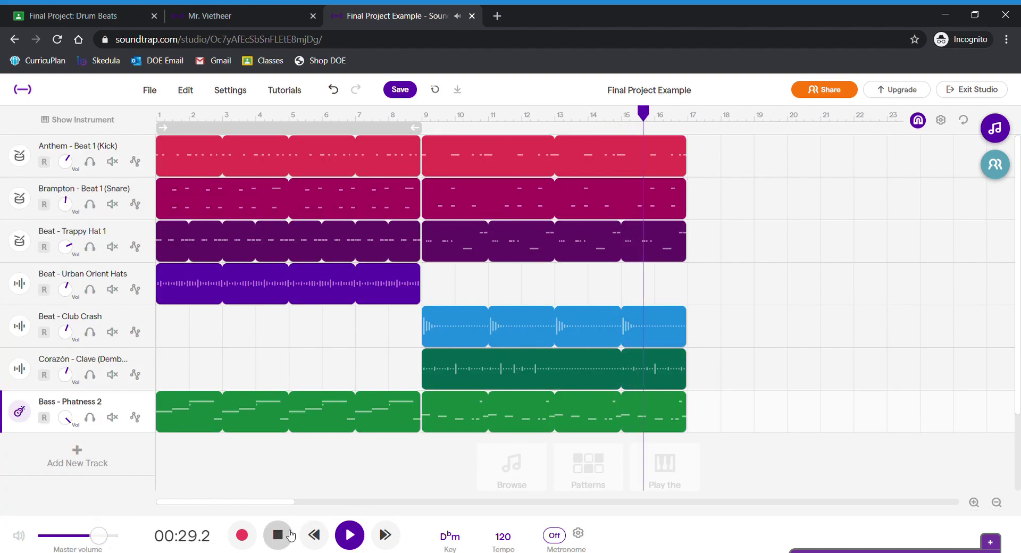
pyautogui.click(278, 535)
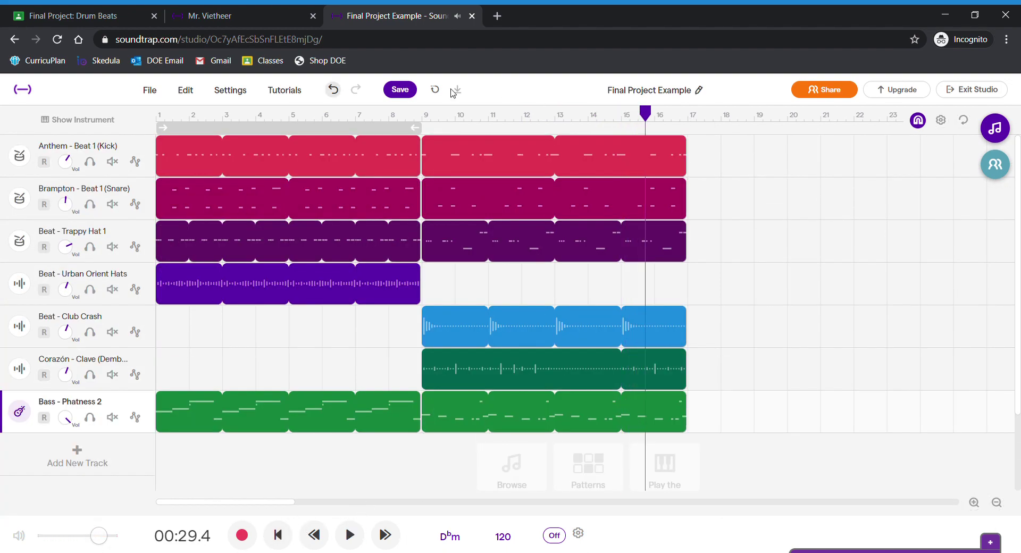
pyautogui.click(409, 91)
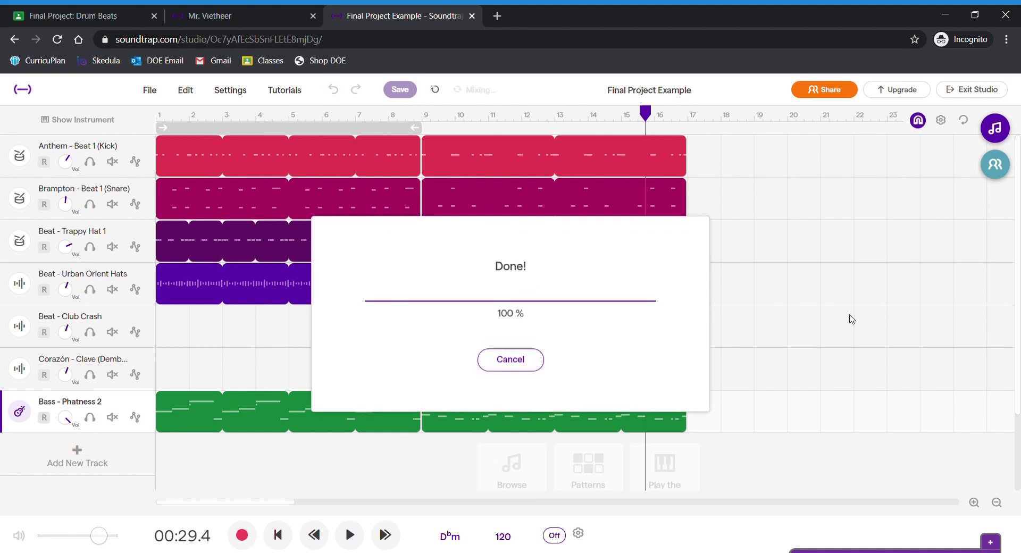